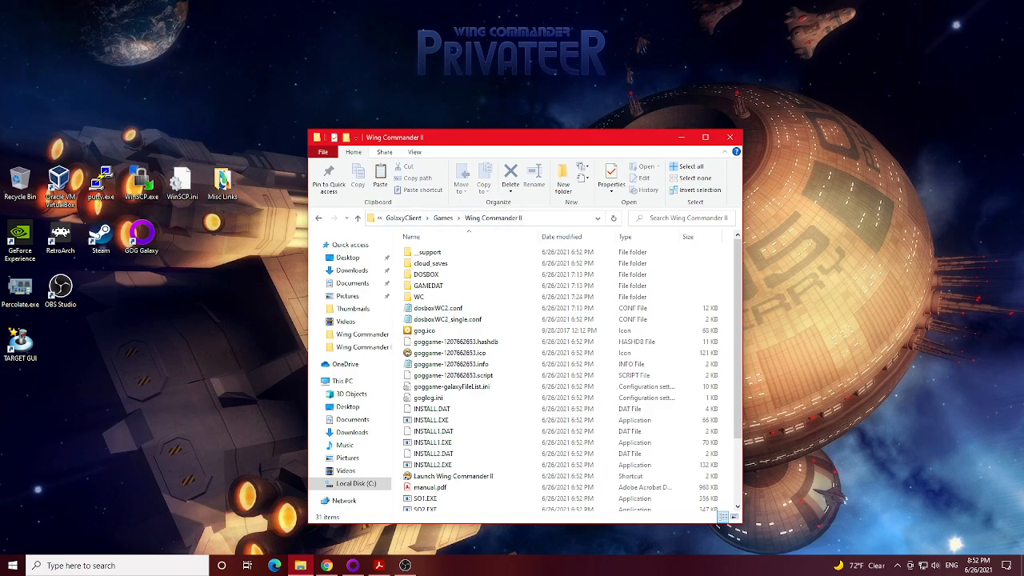
Open dosboxWC2.conf from the Wing Commander II folder and examine its display, machine, render and CPU settings.
left_click(560, 218)
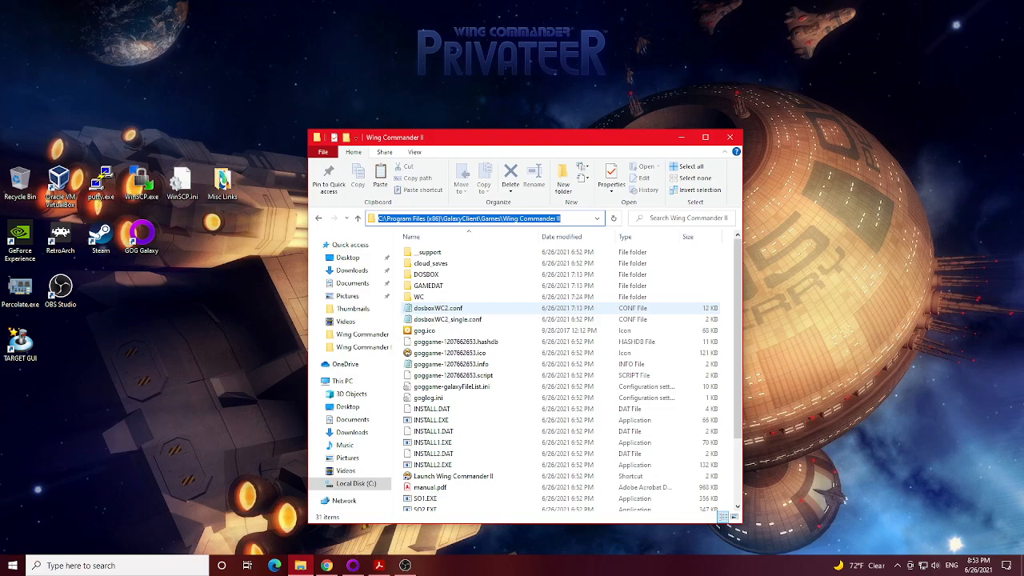
double_click(438, 308)
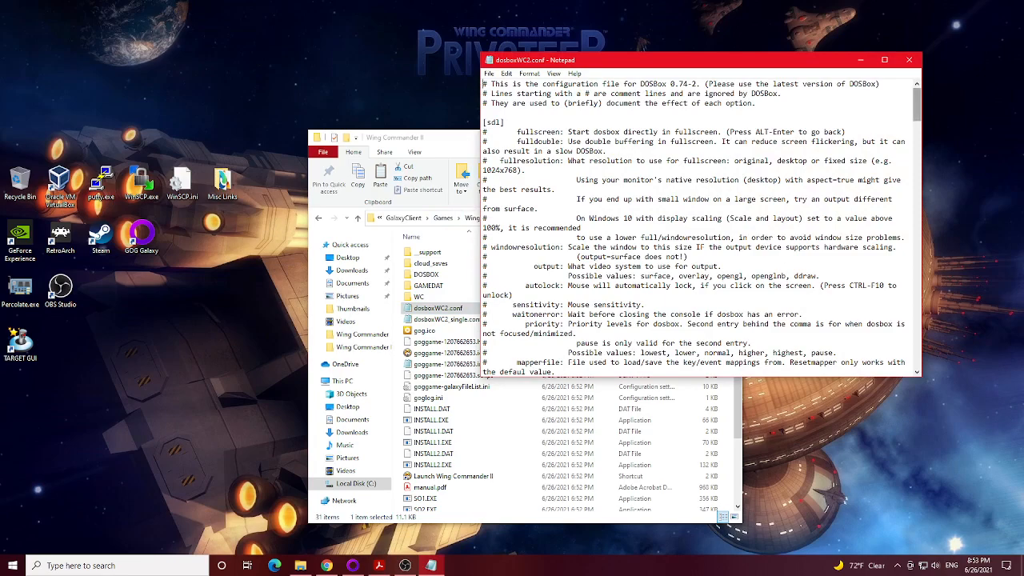
scroll(702, 227, "down", 7)
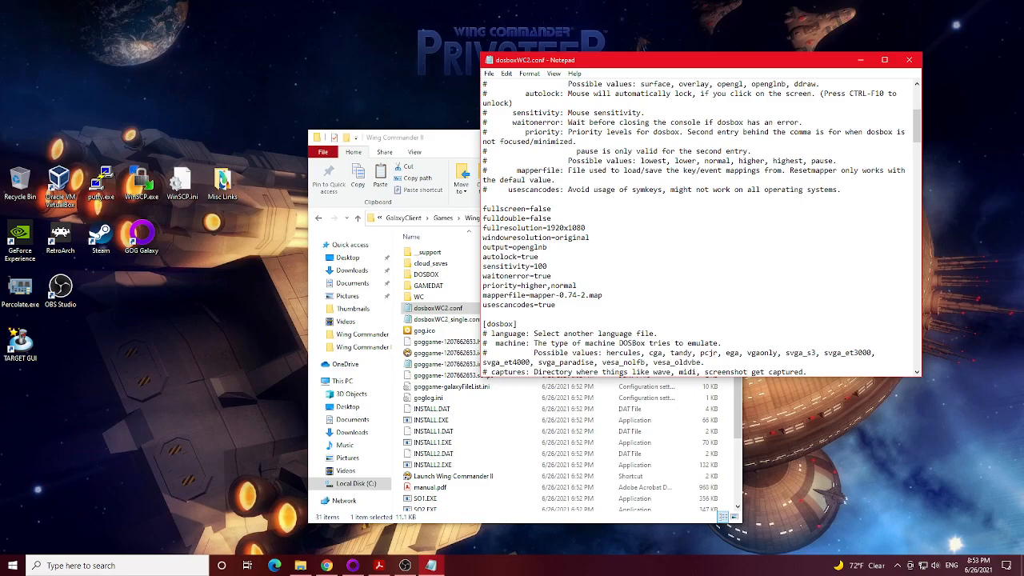
scroll(701, 229, "down", 4)
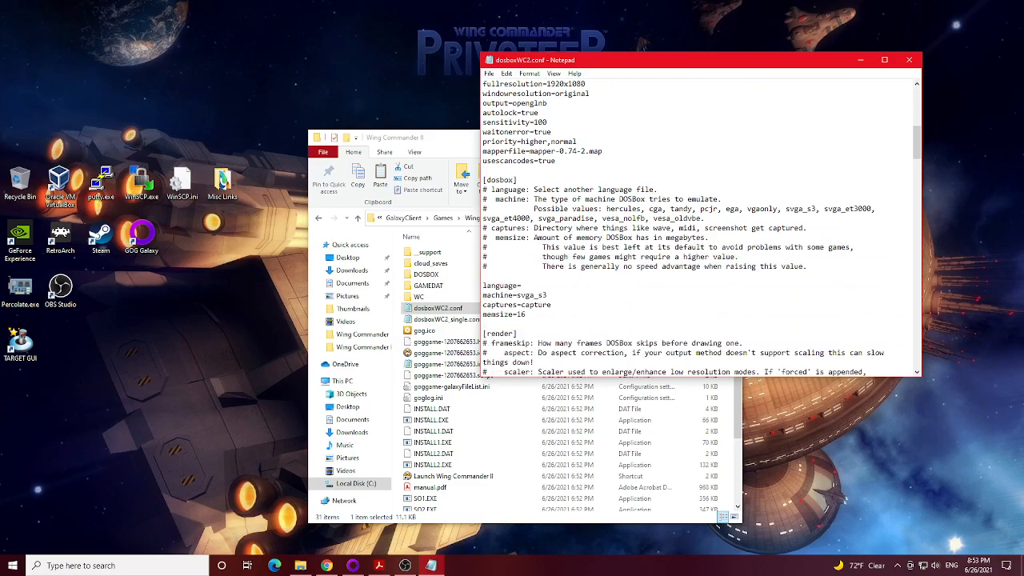
scroll(702, 228, "down", 2)
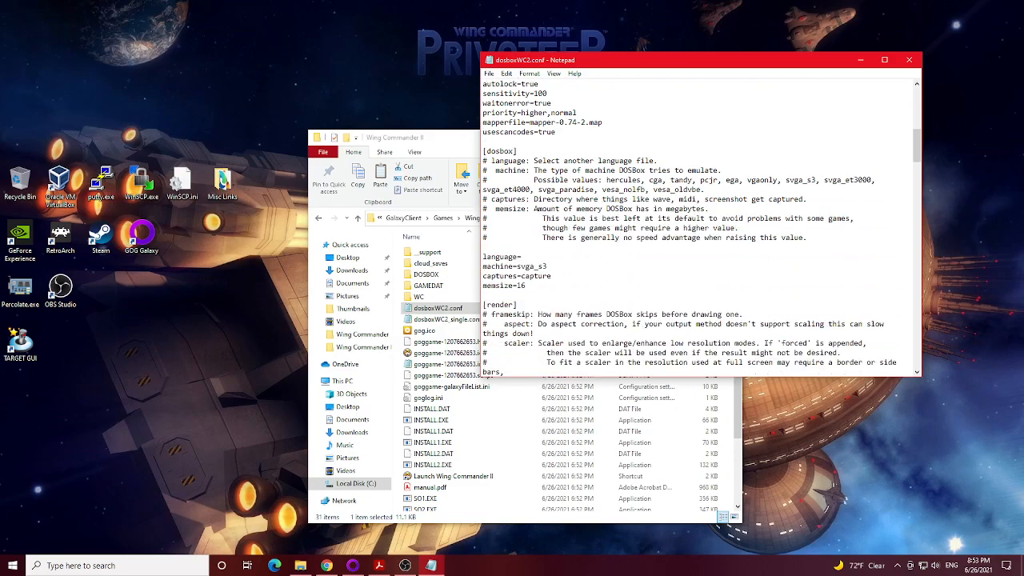
scroll(701, 229, "down", 4)
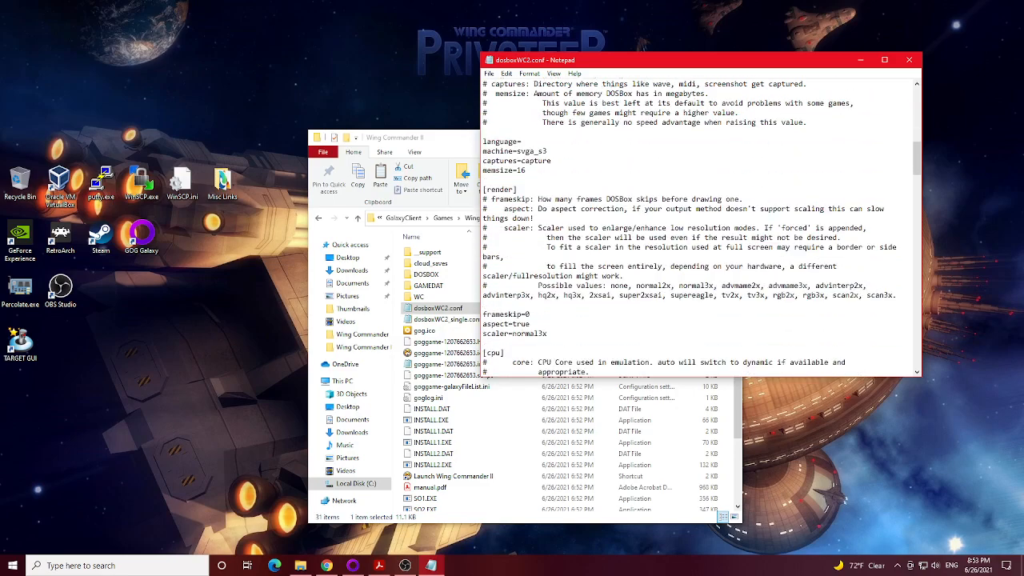
scroll(702, 229, "down", 1)
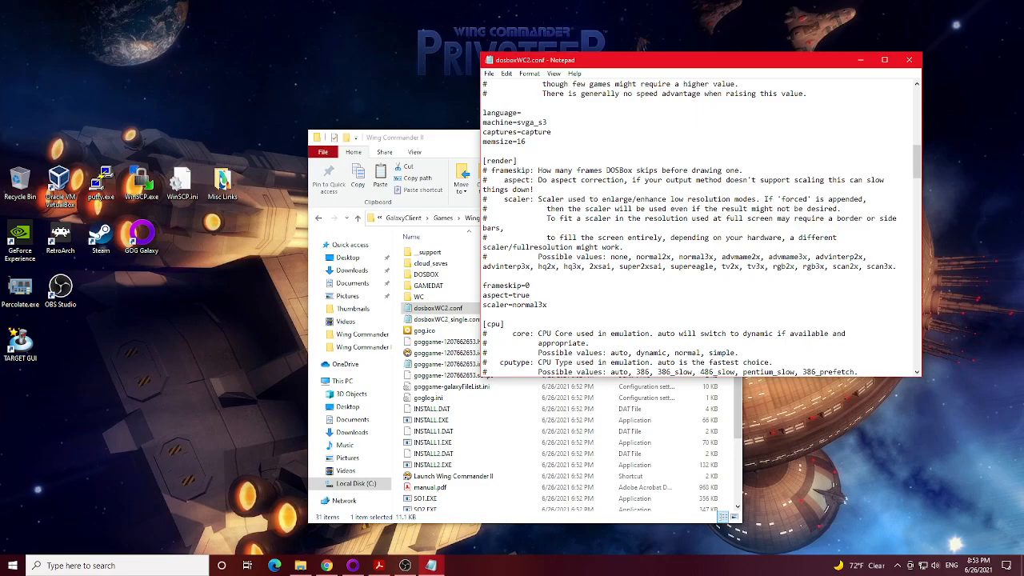
scroll(701, 229, "down", 9)
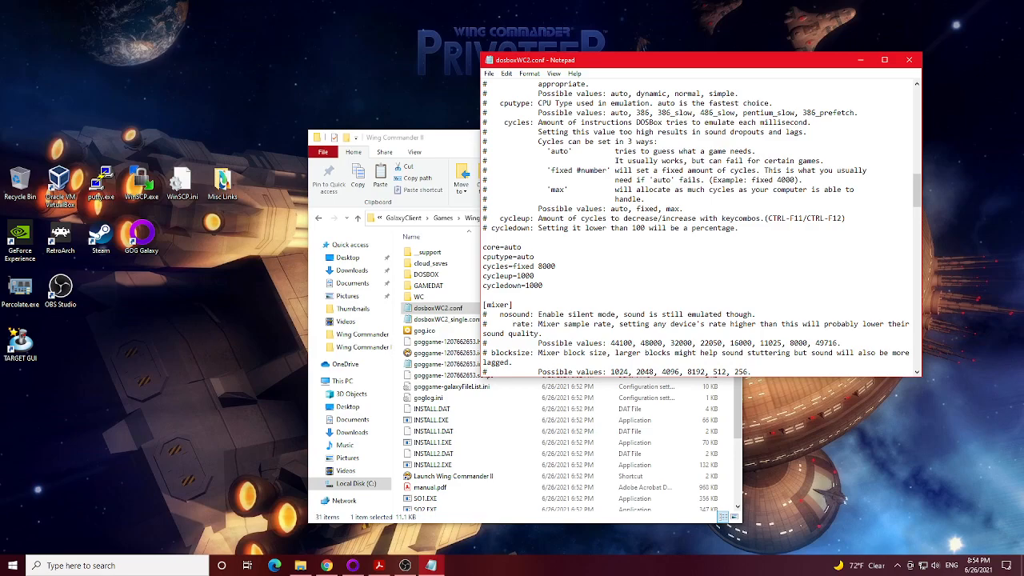
Examine the mixer, MIDI, Sound Blaster, speaker and joystick settings in dosboxWC2.conf, then close the file.
scroll(701, 228, "down", 4)
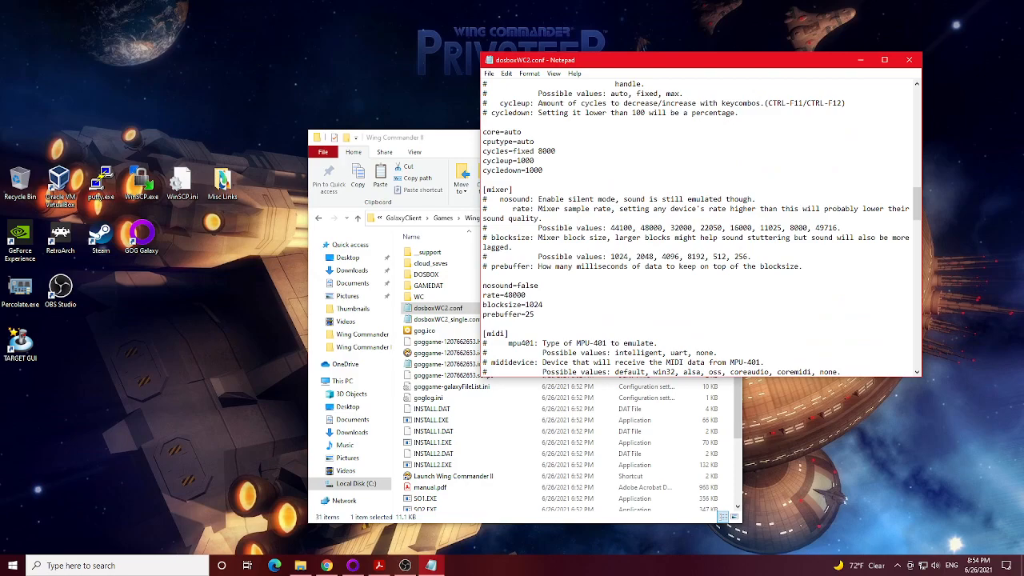
scroll(701, 228, "down", 5)
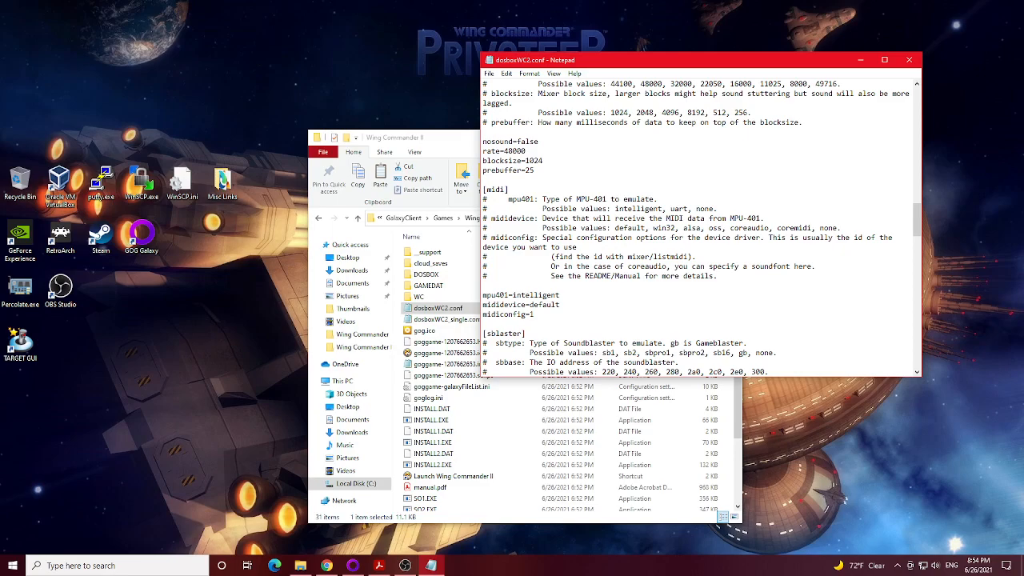
scroll(701, 228, "down", 10)
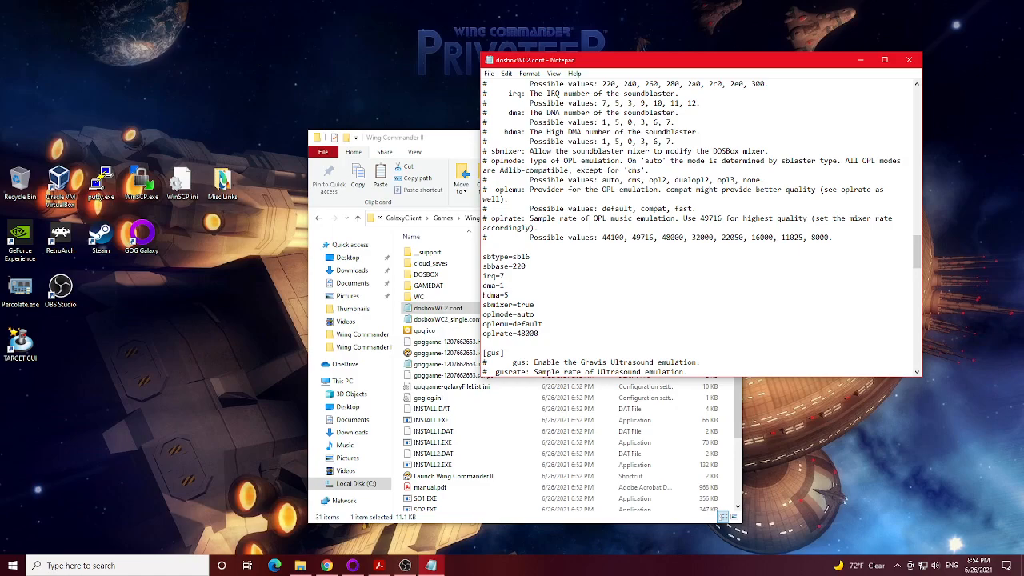
scroll(702, 229, "down", 16)
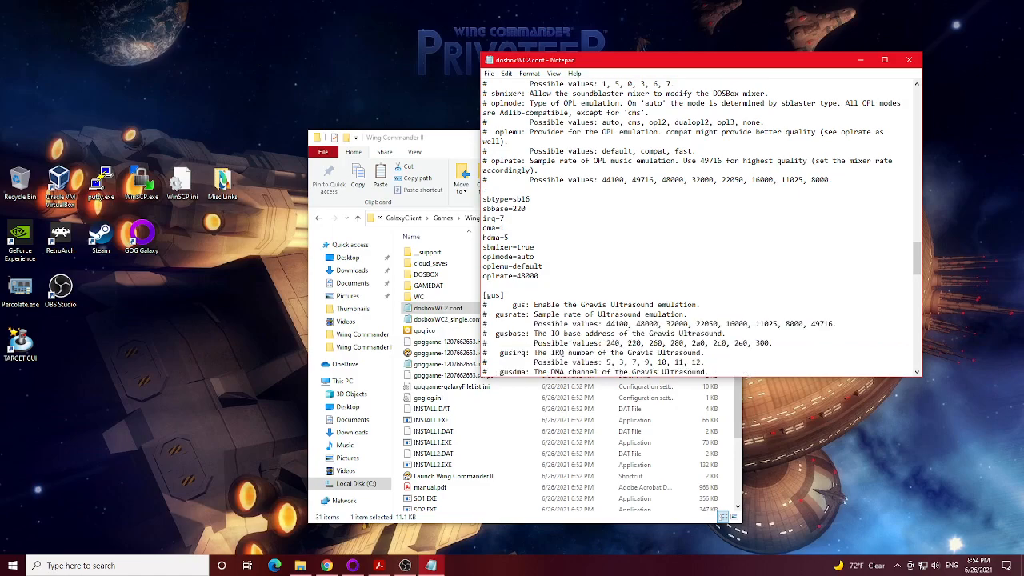
scroll(701, 229, "down", 6)
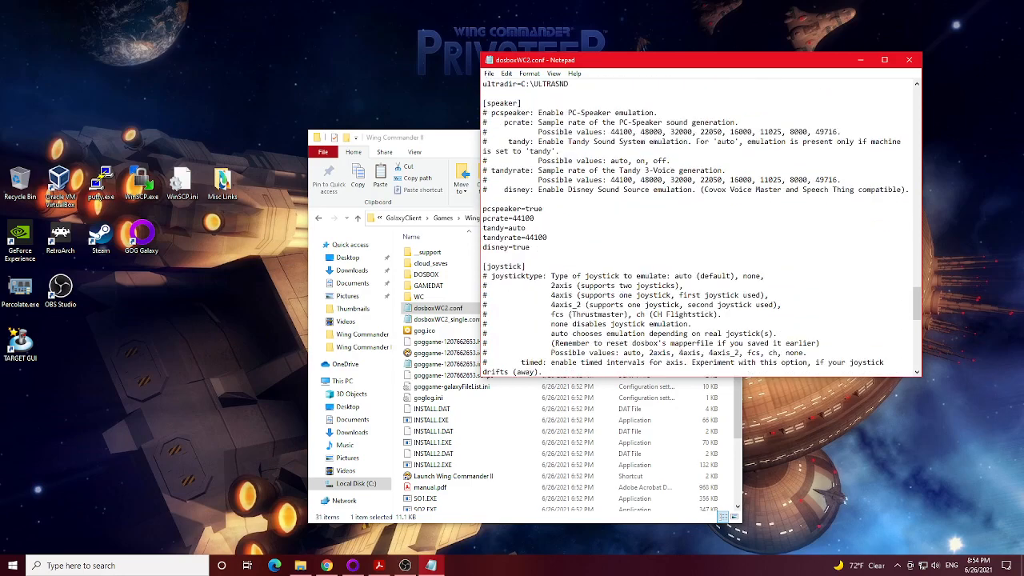
scroll(701, 228, "down", 1)
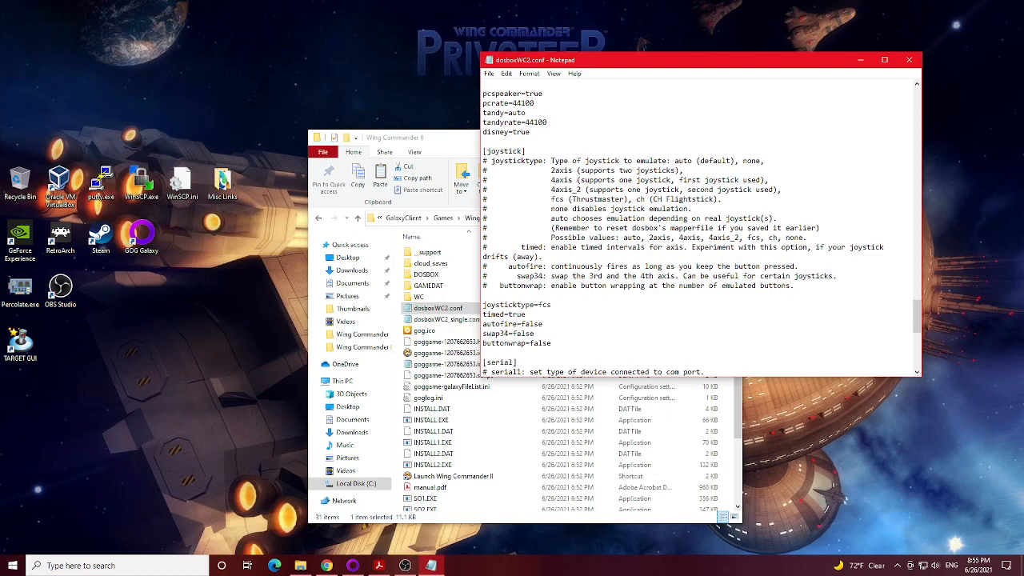
key("alt+F4")
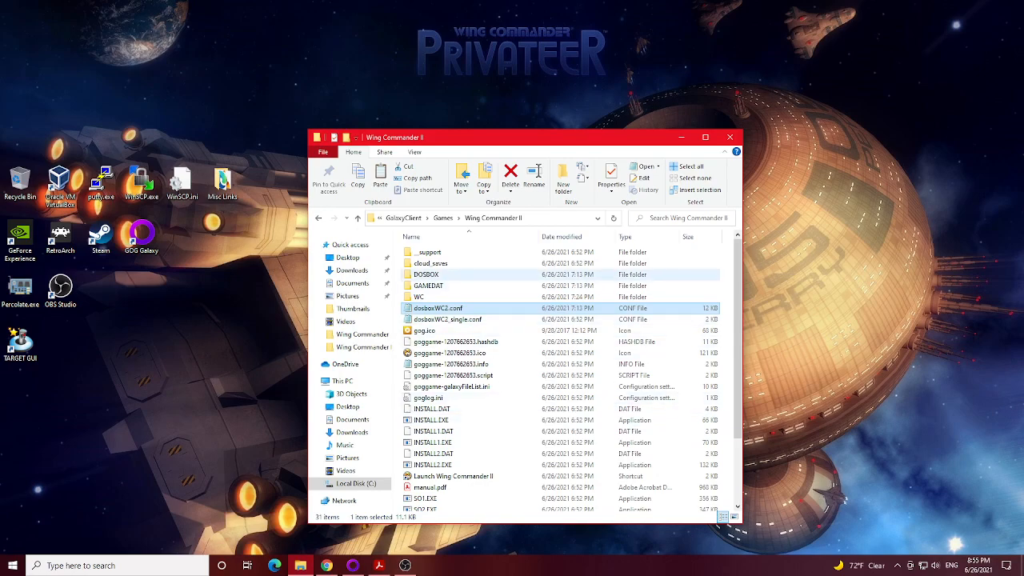
Launch DOSBox.exe from the DOSBOX folder, mount the parent game folder as drive C and list its contents.
double_click(427, 274)
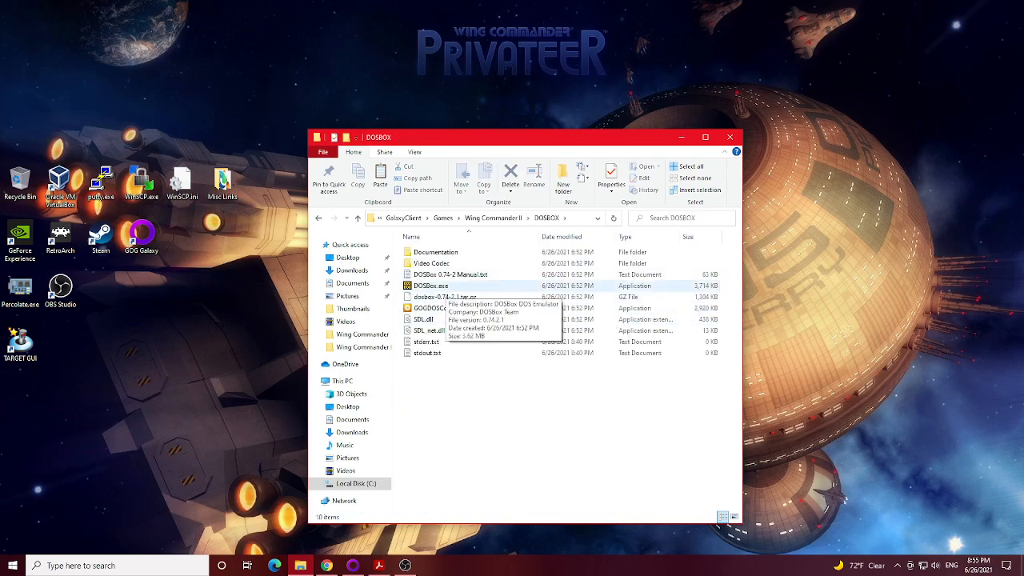
double_click(432, 286)
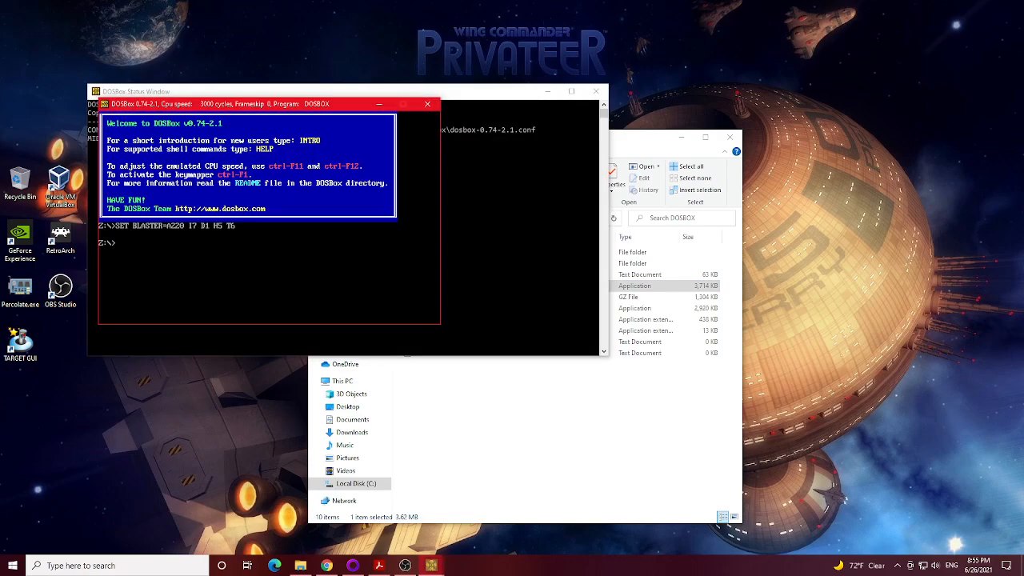
type("mount c \"..\"")
key("Return")
type("c:")
key("Return")
type("dir")
key("Return")
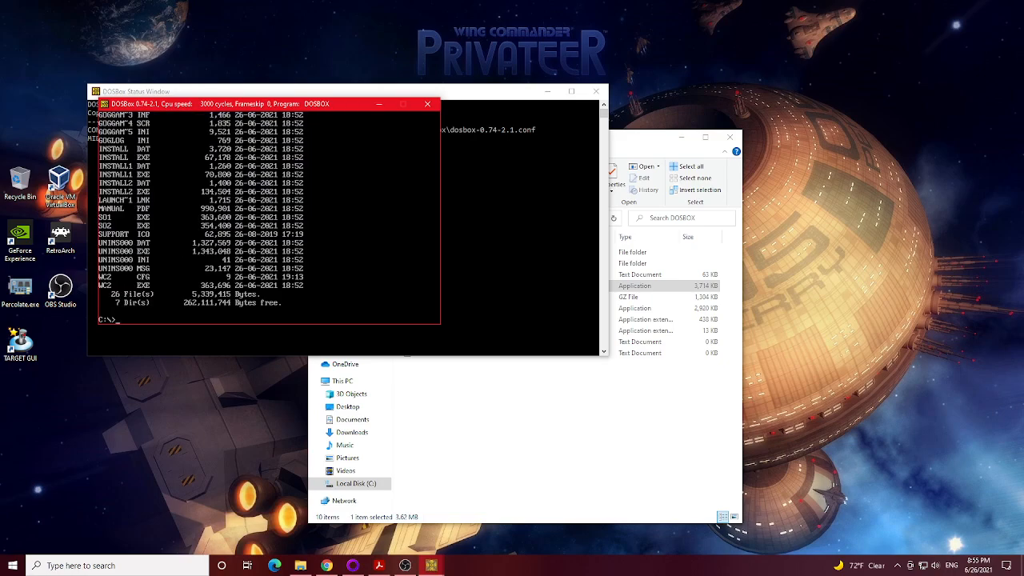
Run the game's install program with Roland MT-32 or LAPC-1 sound and digitized speech enabled, confirm the configuration and exit DOSBox.
type("install")
key("Return")
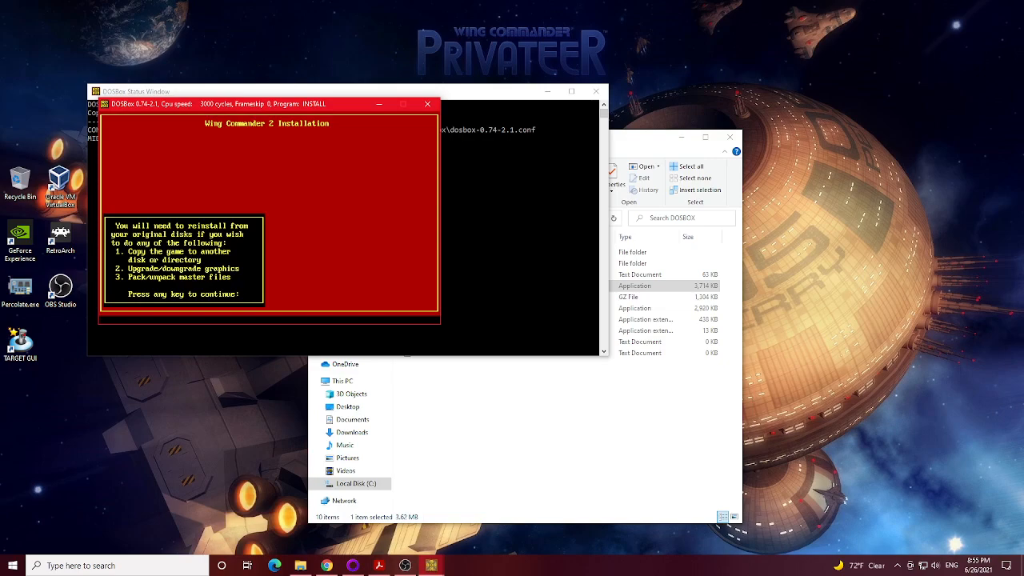
key("Return")
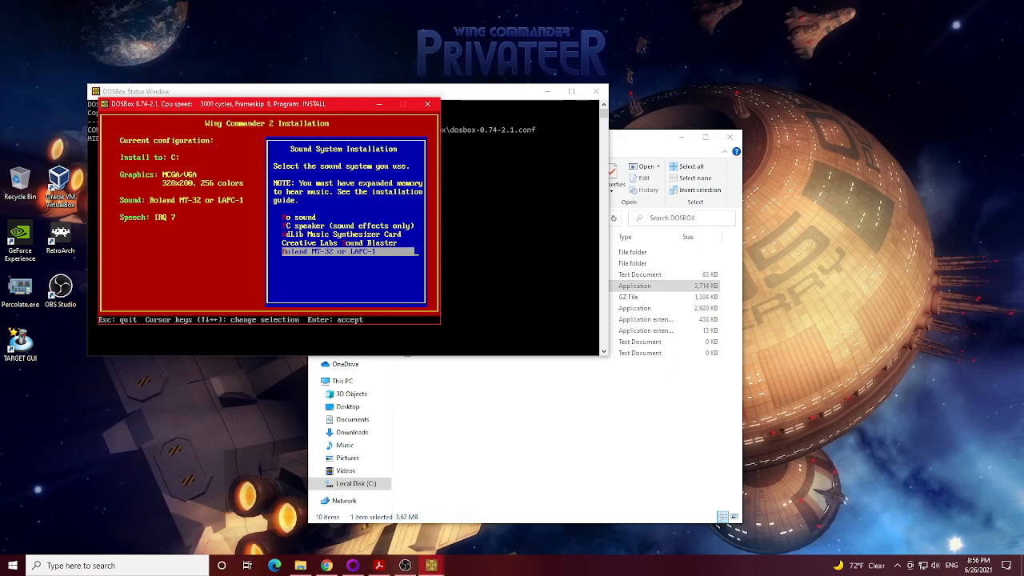
key("Return")
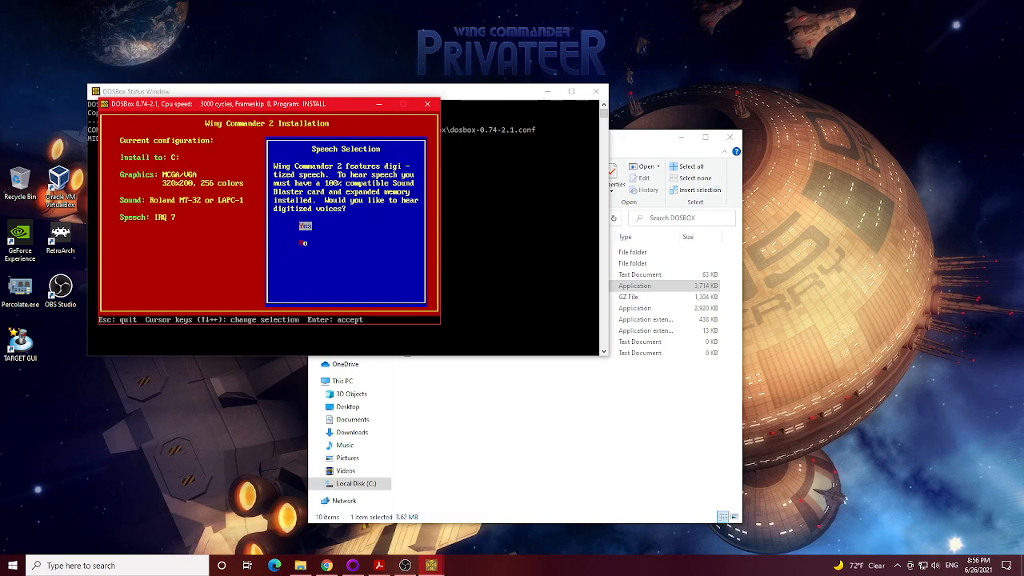
key("Return")
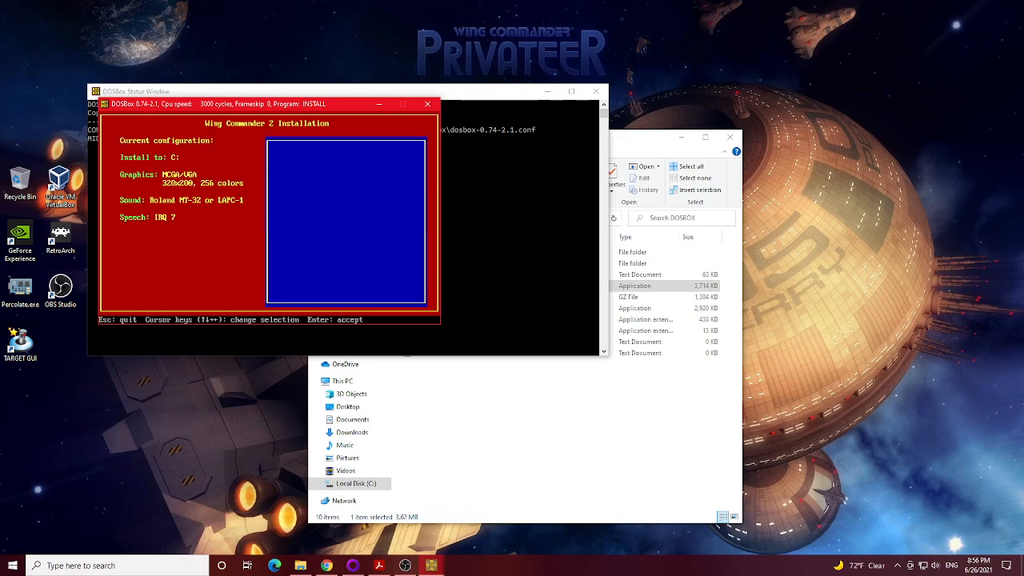
key("Up")
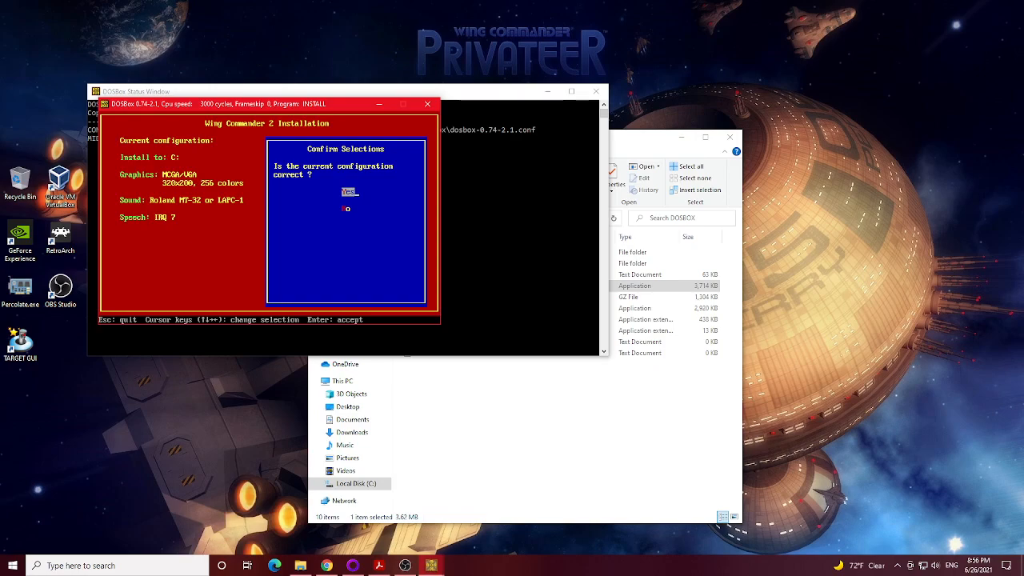
key("Return")
type("exit")
key("Return")
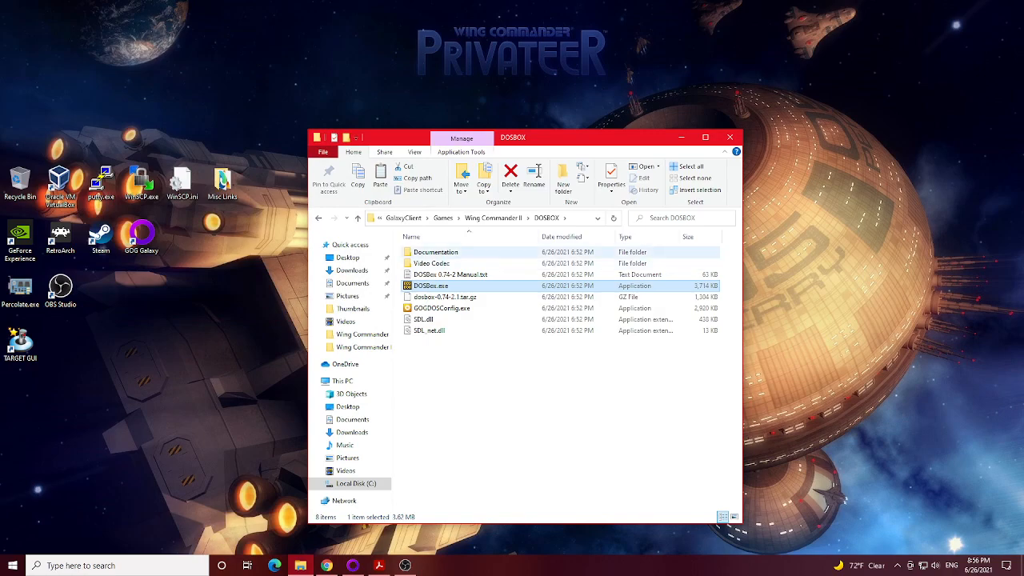
Inspect the contents of the WC folder inside Wing Commander II, then return and look through the game folder's file list.
left_click(493, 218)
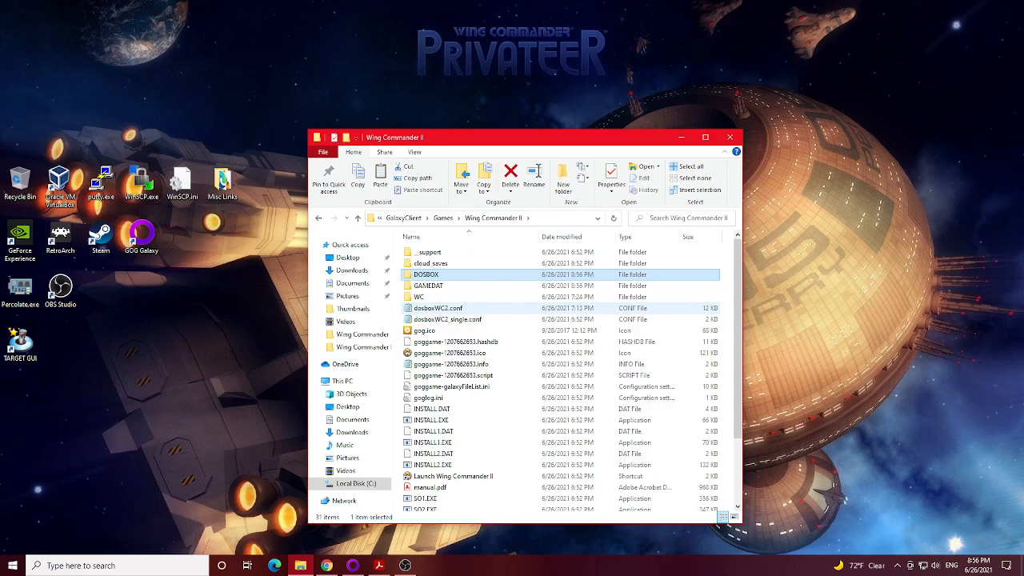
left_click(419, 296)
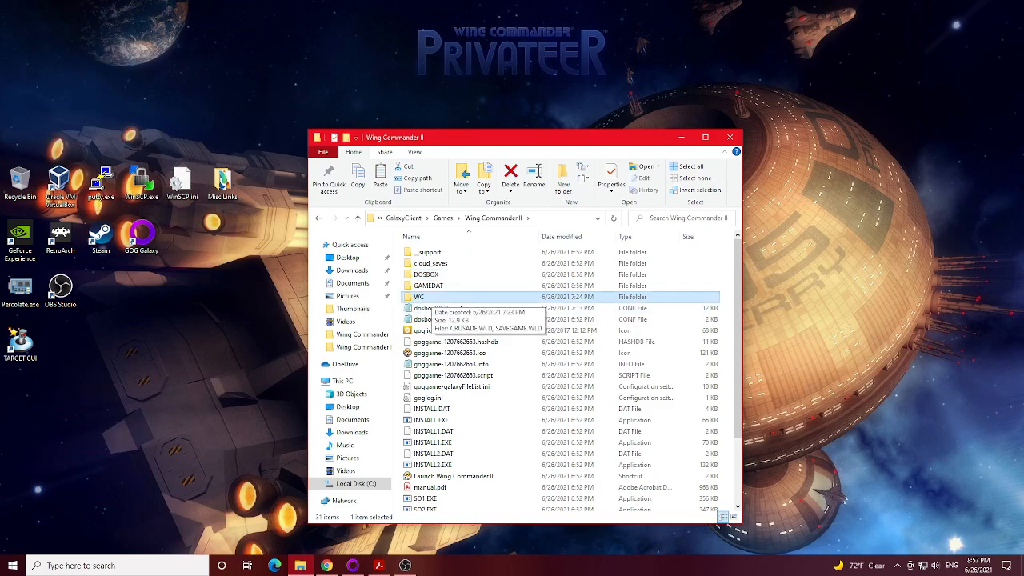
double_click(422, 297)
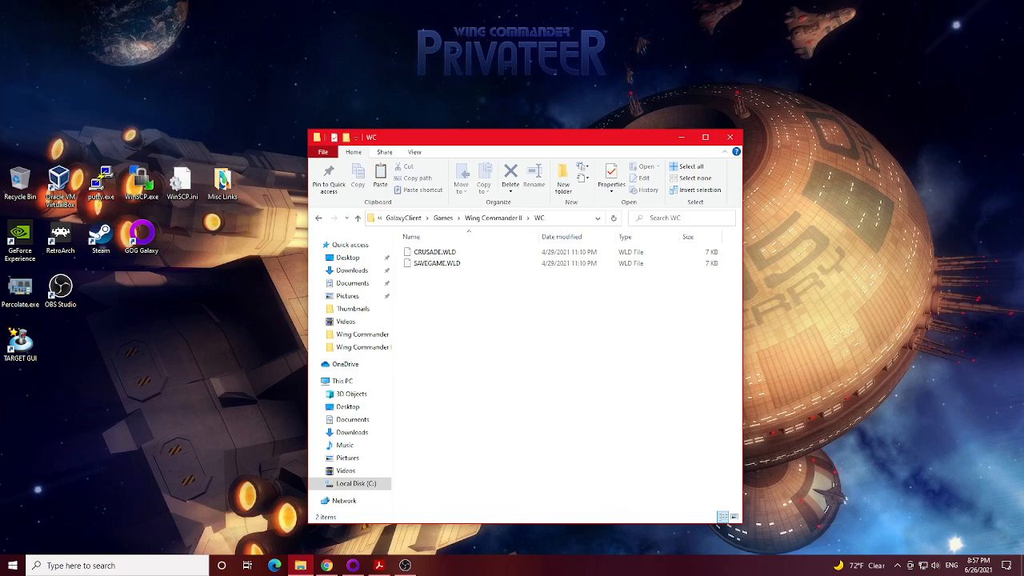
left_click(493, 218)
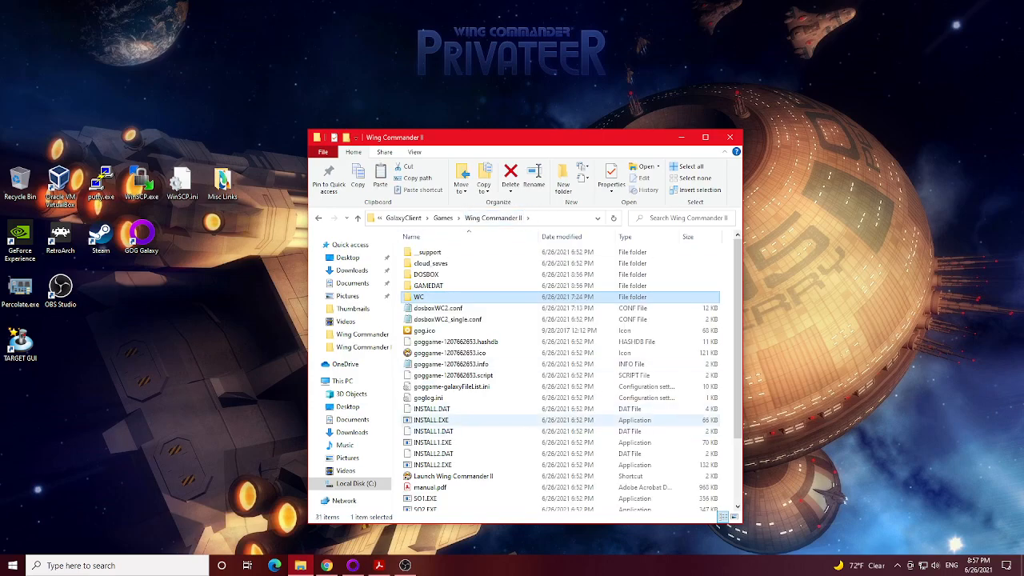
scroll(480, 360, "down", 3)
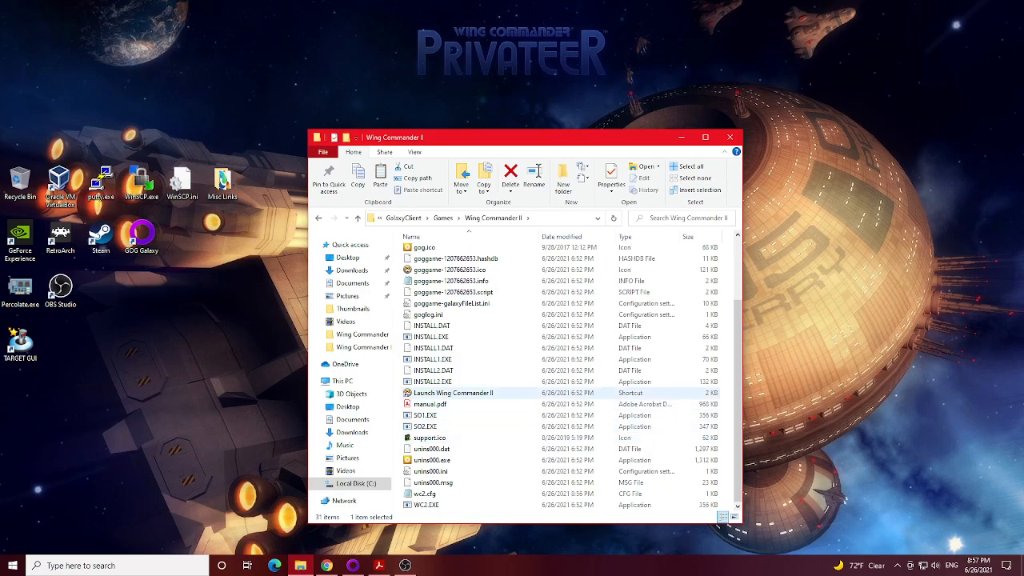
scroll(456, 380, "up", 3)
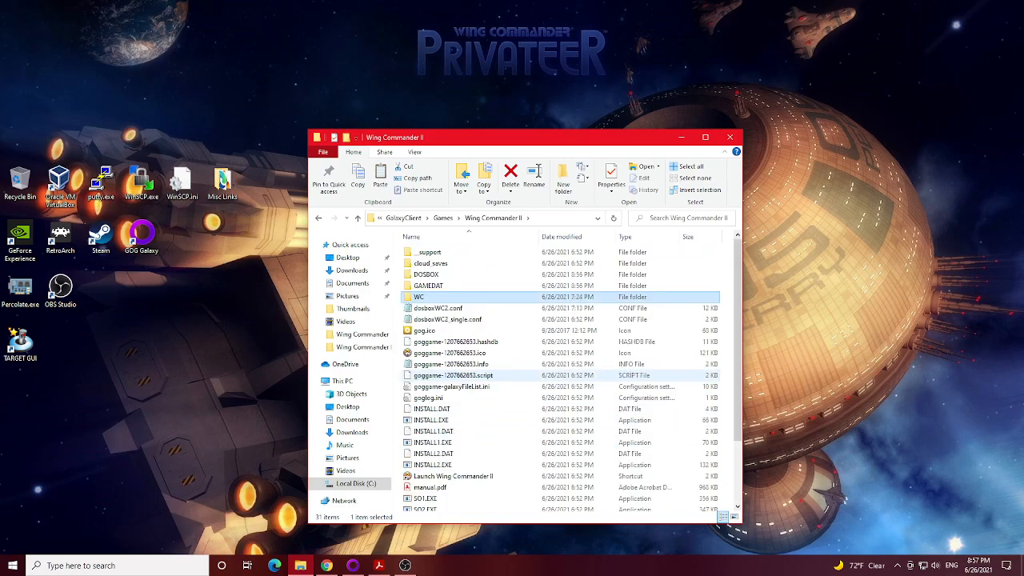